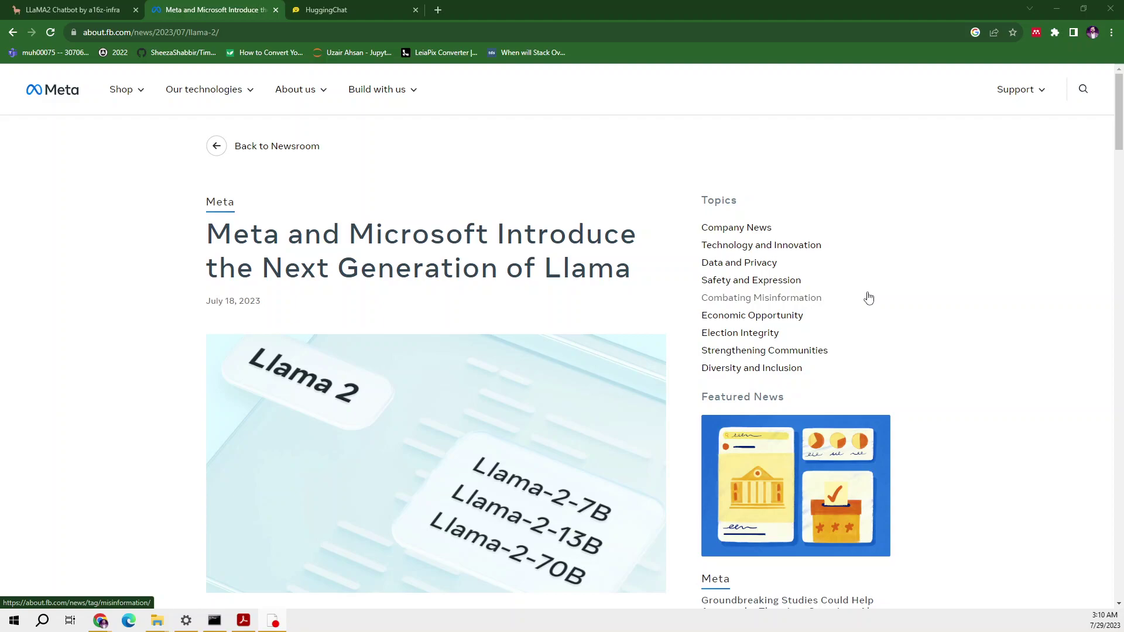
pyautogui.click(118, 10)
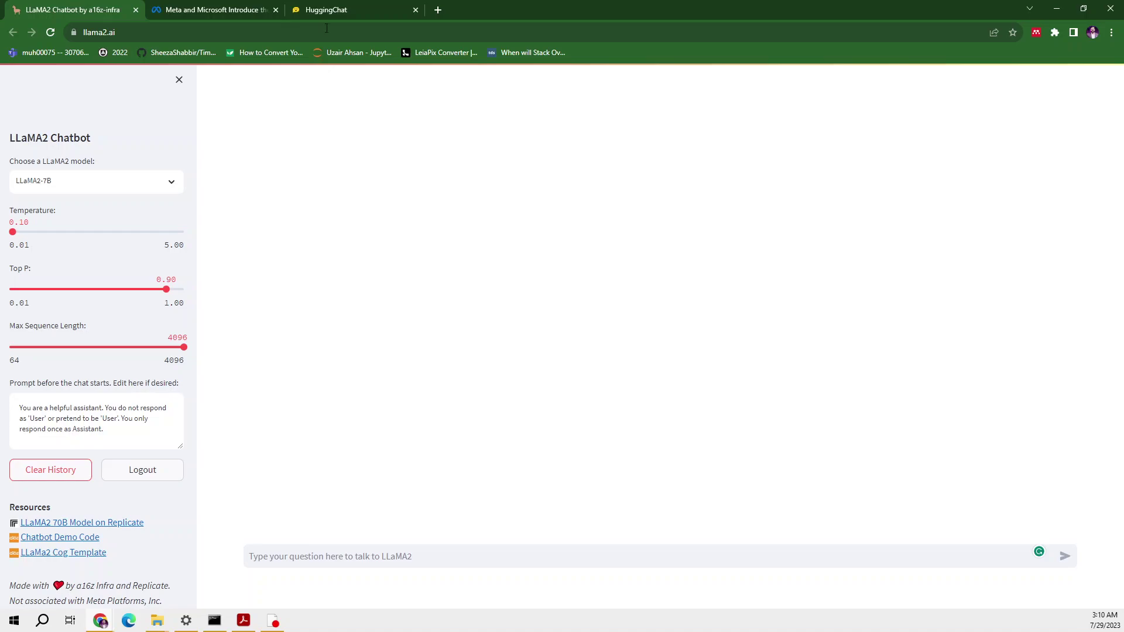
# - Switch to HuggingChat and bring up the link menu on the Llama v2 Announcement link
pyautogui.click(324, 7)
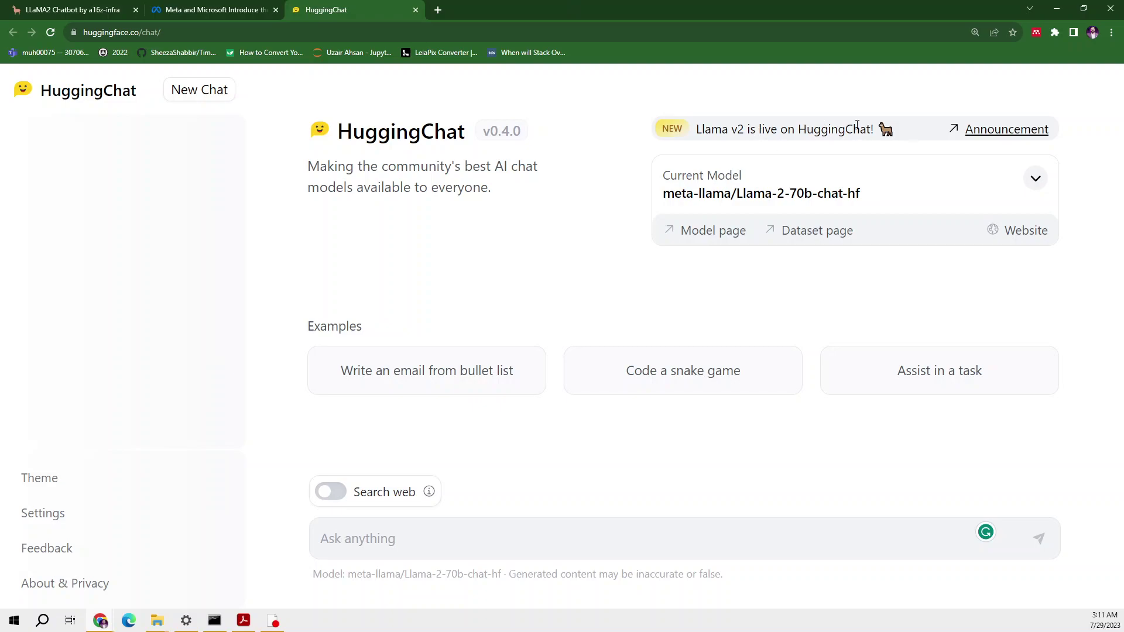
pyautogui.rightClick(978, 130)
# - Open the 'Llama 2 is here' post in a new tab, skim its introduction, then close it
pyautogui.click(1007, 138)
pyautogui.hotkey('ctrl', 'Tab')
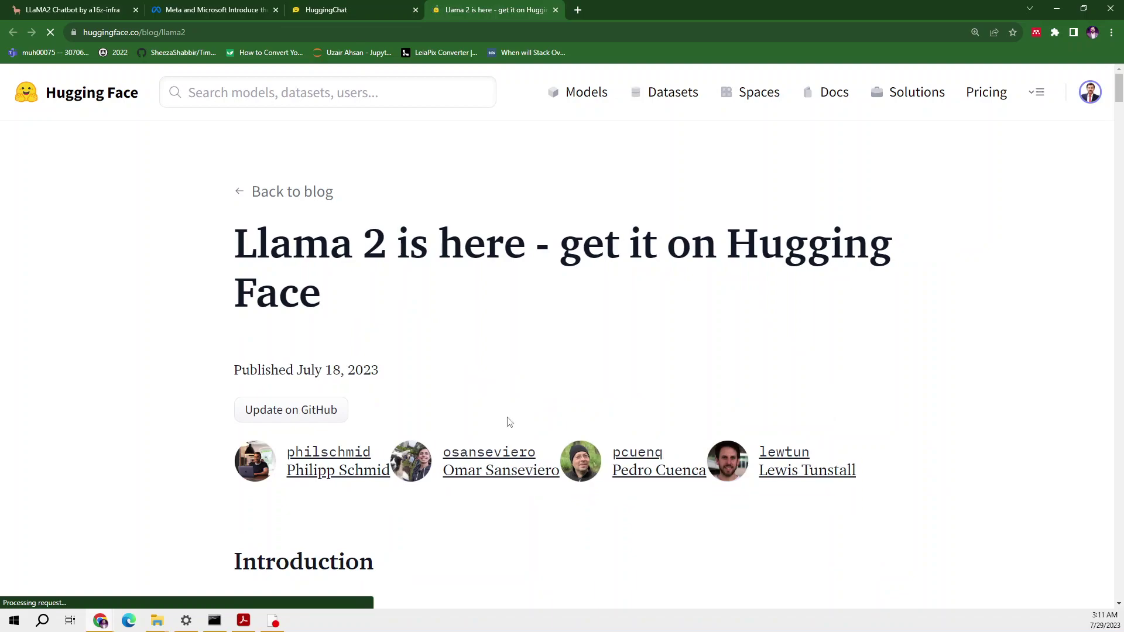
pyautogui.scroll(-5, 562, 419)
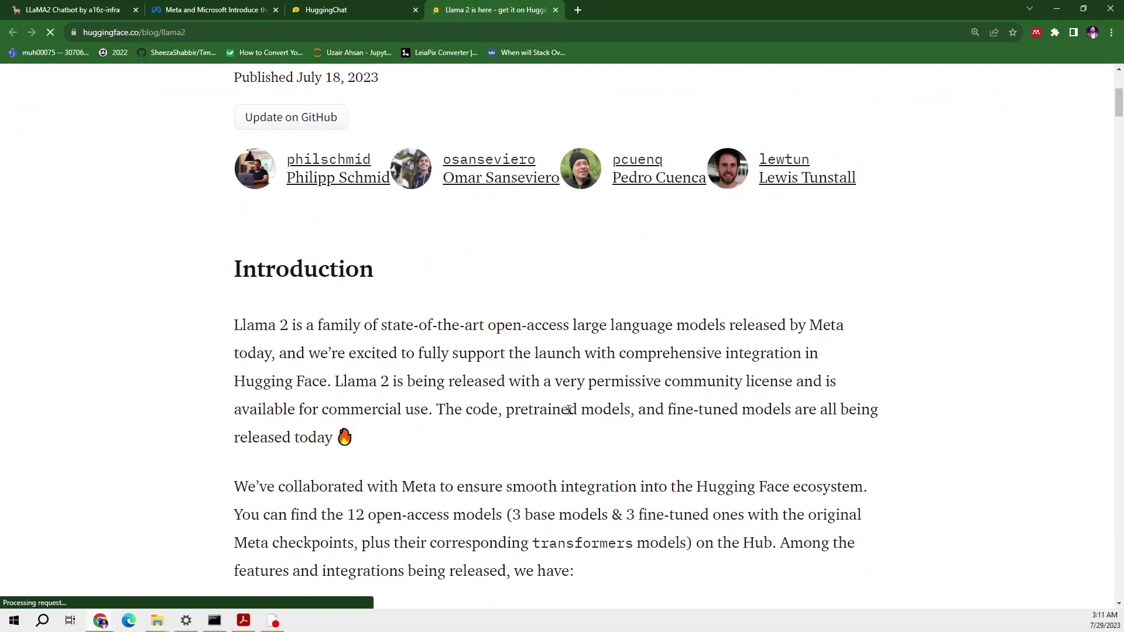
pyautogui.scroll(-5, 568, 410)
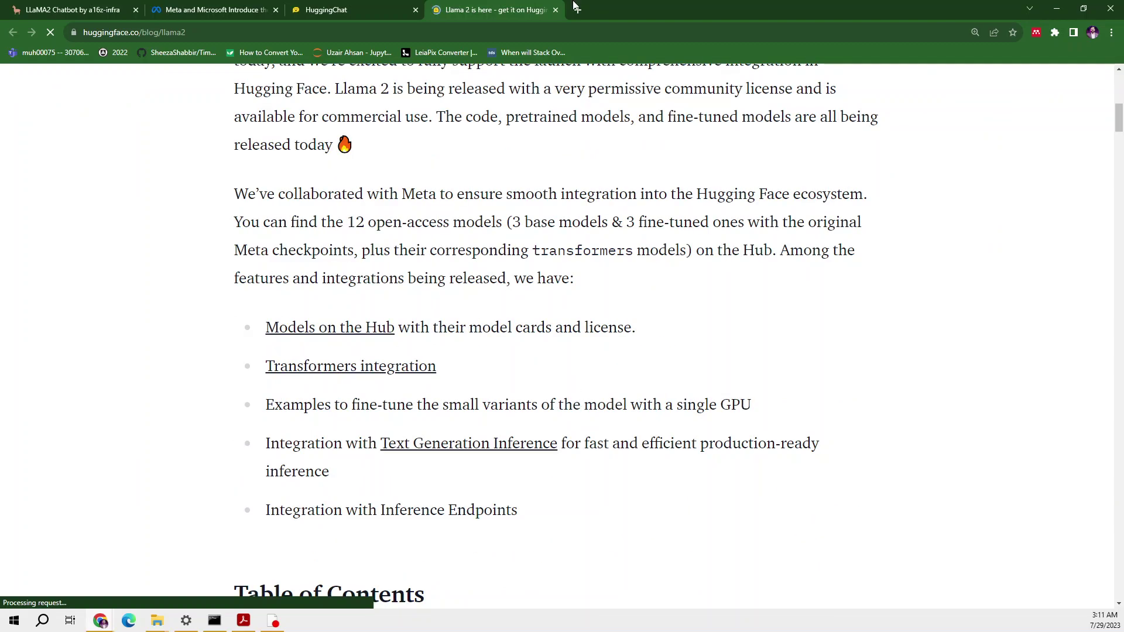
pyautogui.click(556, 10)
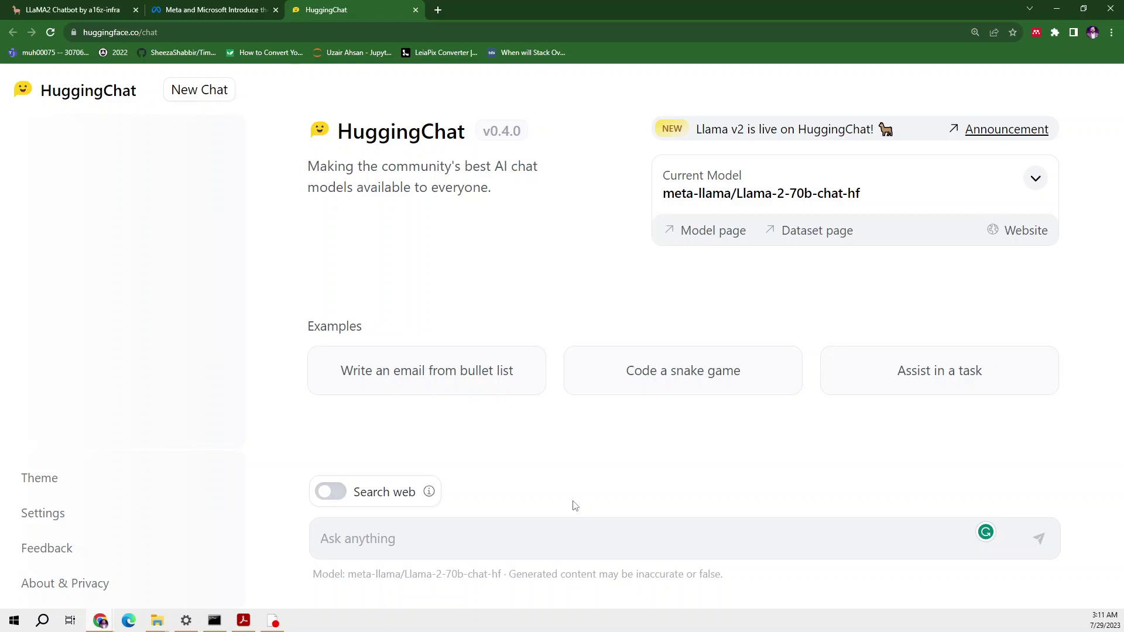
# - Start Llama 2 on the 'Write an email from bullet list' example prompt
pyautogui.moveTo(430, 496)
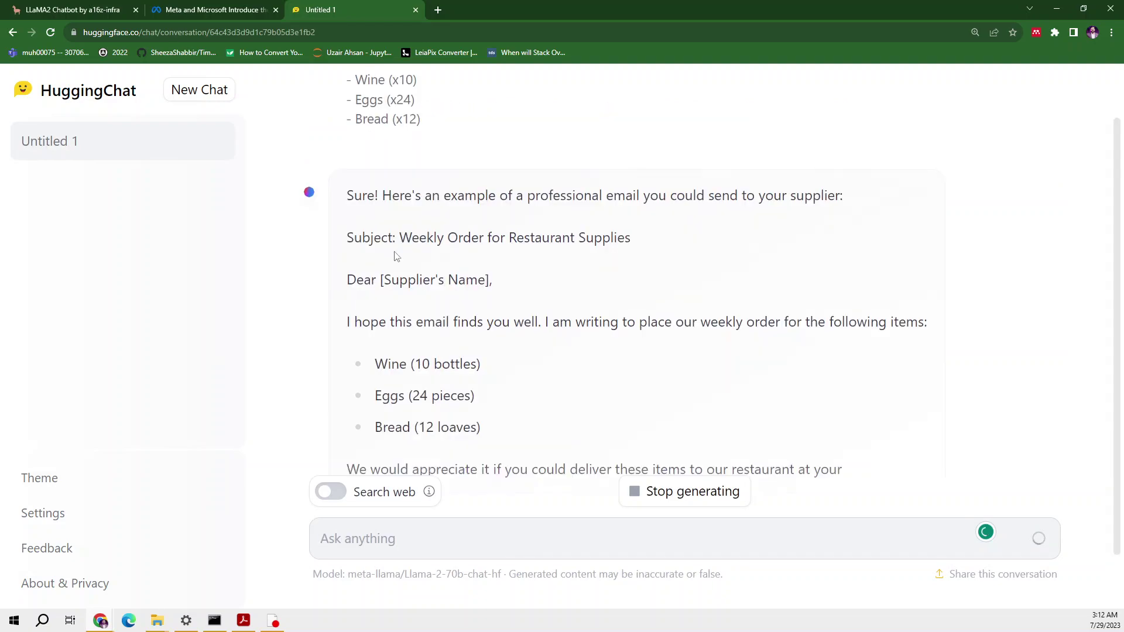
# - Scroll through Llama 2's finished supplier email ordering weekly wine, eggs and bread
pyautogui.scroll(1, 410, 275)
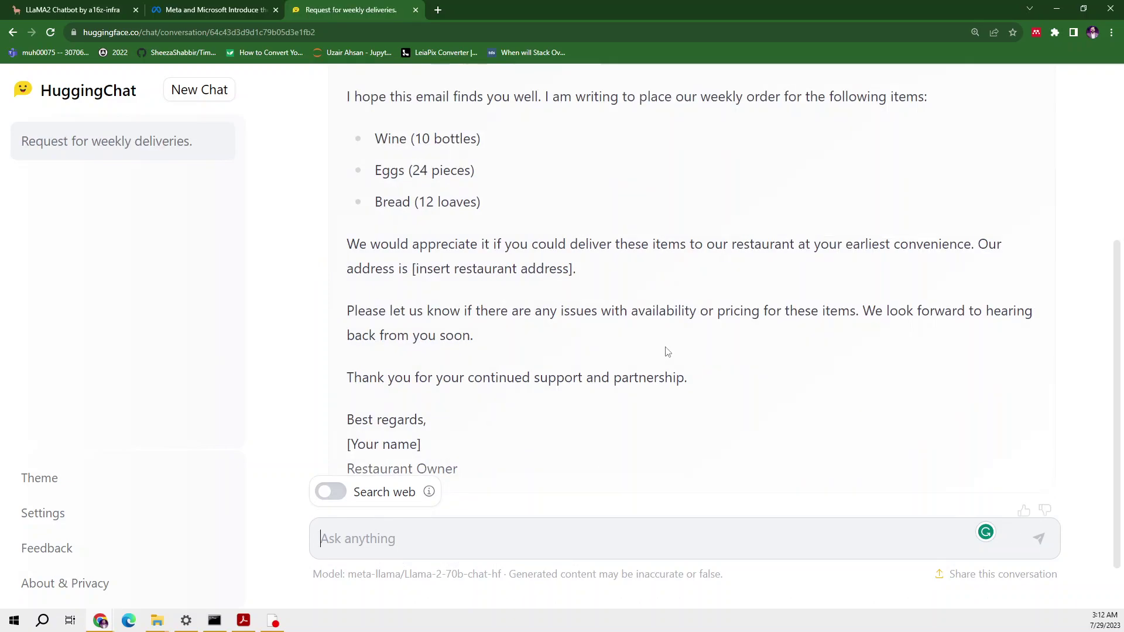
pyautogui.moveTo(1120, 321); pyautogui.dragTo(1116, 287)
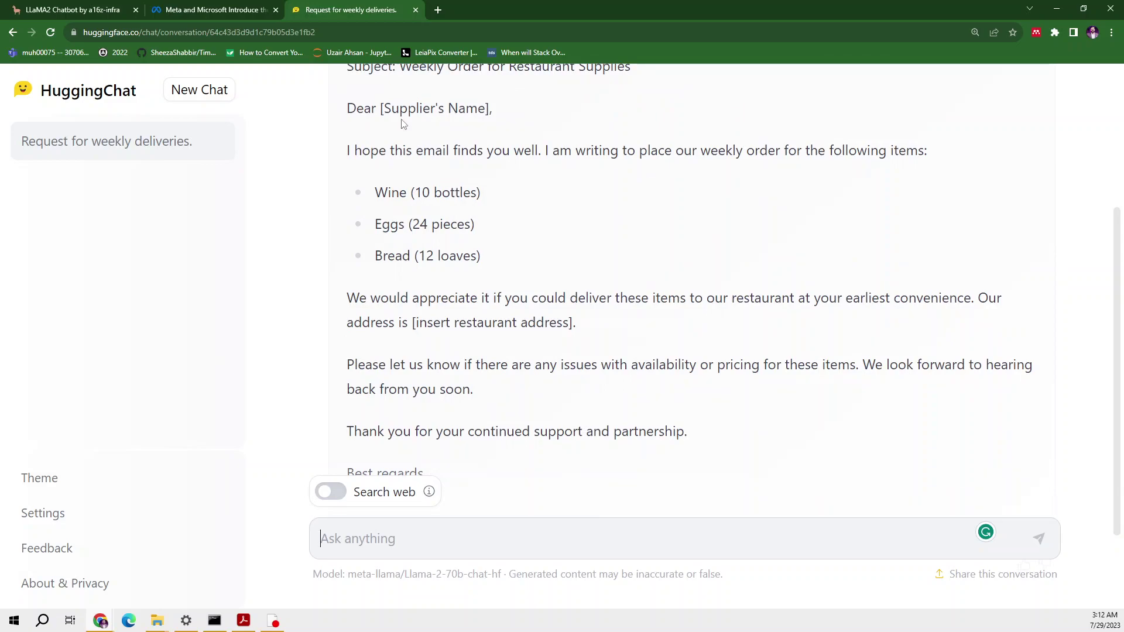
pyautogui.scroll(4, 1116, 324)
pyautogui.scroll(-1, 363, 301)
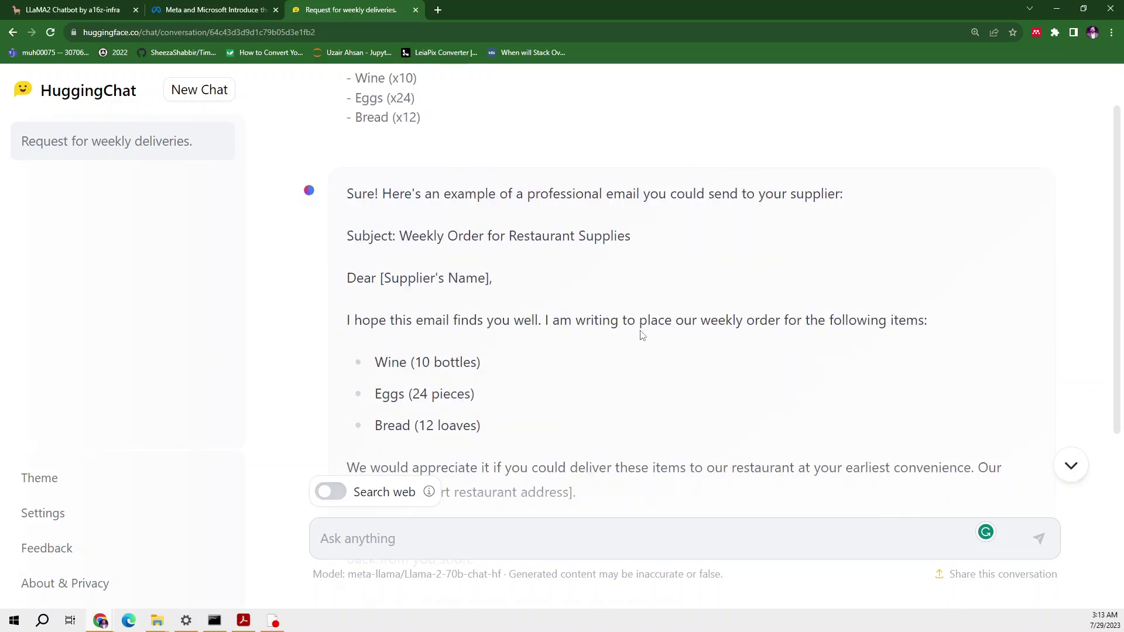
pyautogui.scroll(-4, 643, 335)
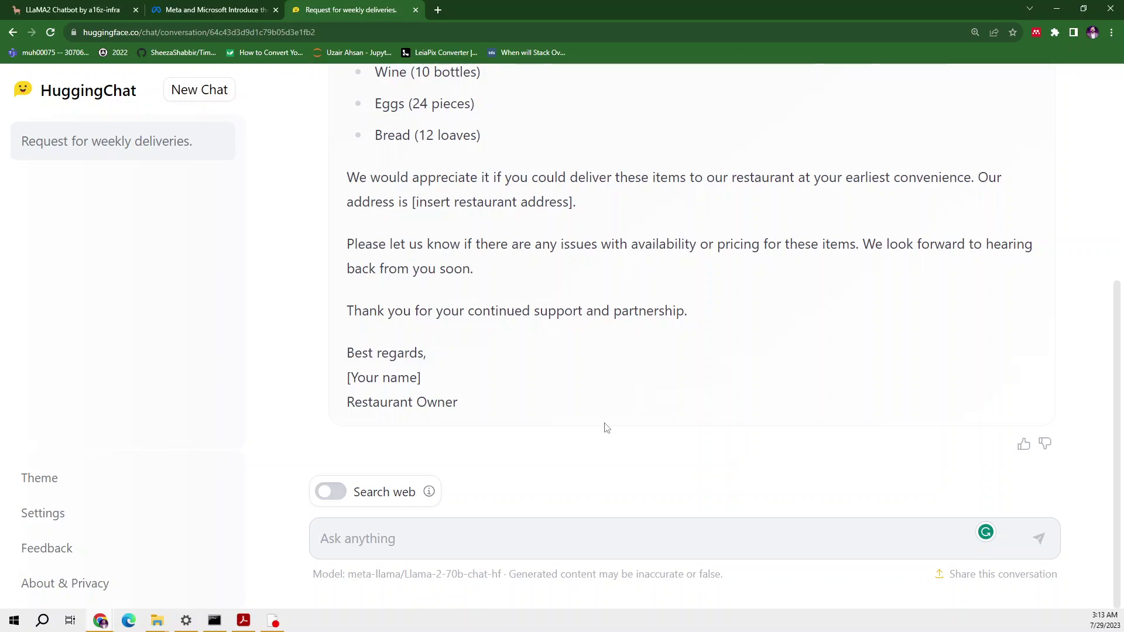
pyautogui.scroll(4, 597, 442)
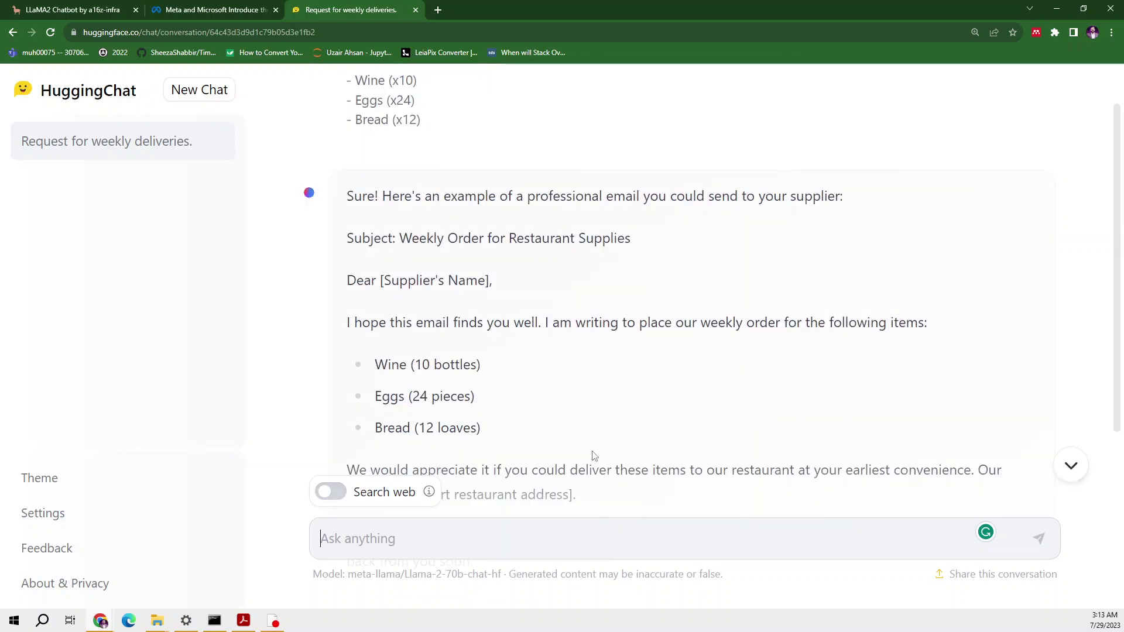
pyautogui.scroll(1, 377, 413)
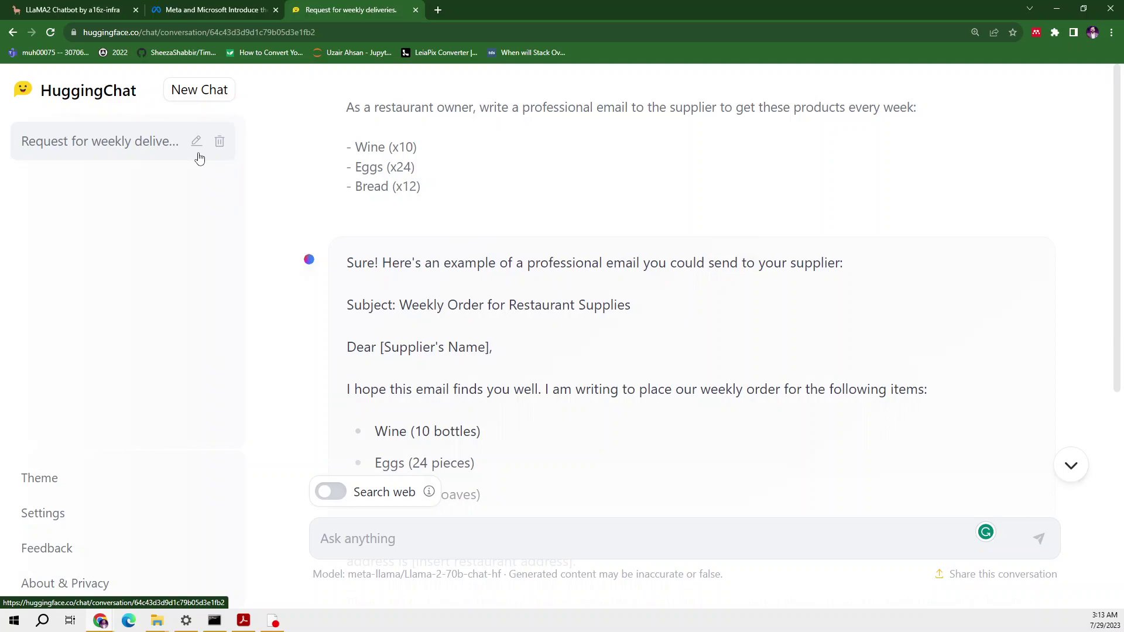
# - Delete the 'Request for weekly deliveries' conversation and confirm the deletion
pyautogui.click(219, 141)
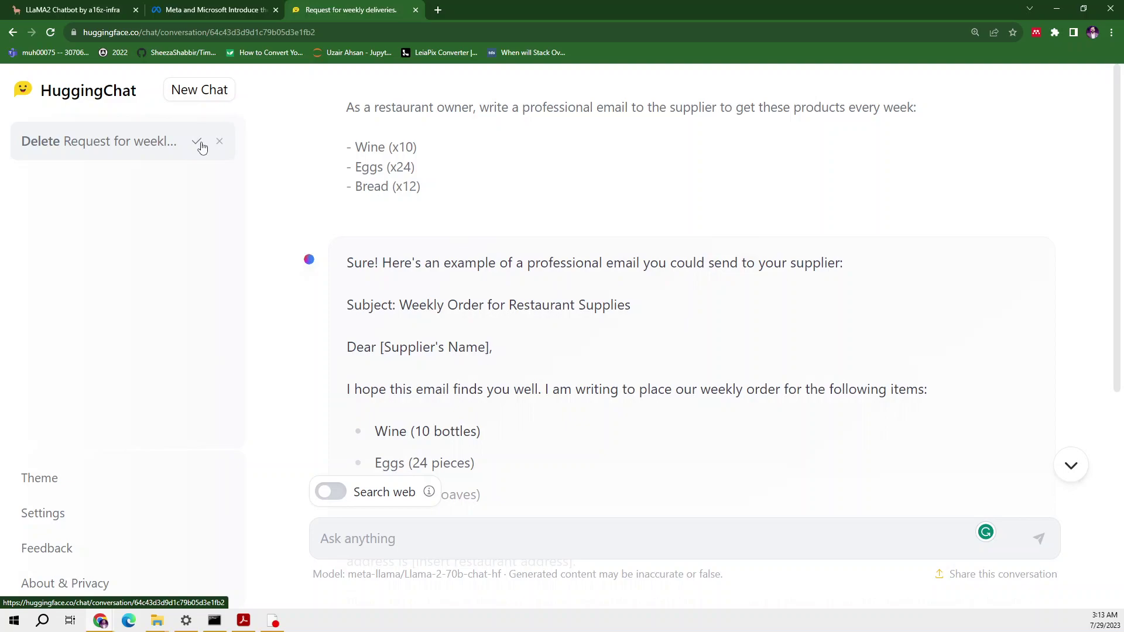
pyautogui.click(201, 144)
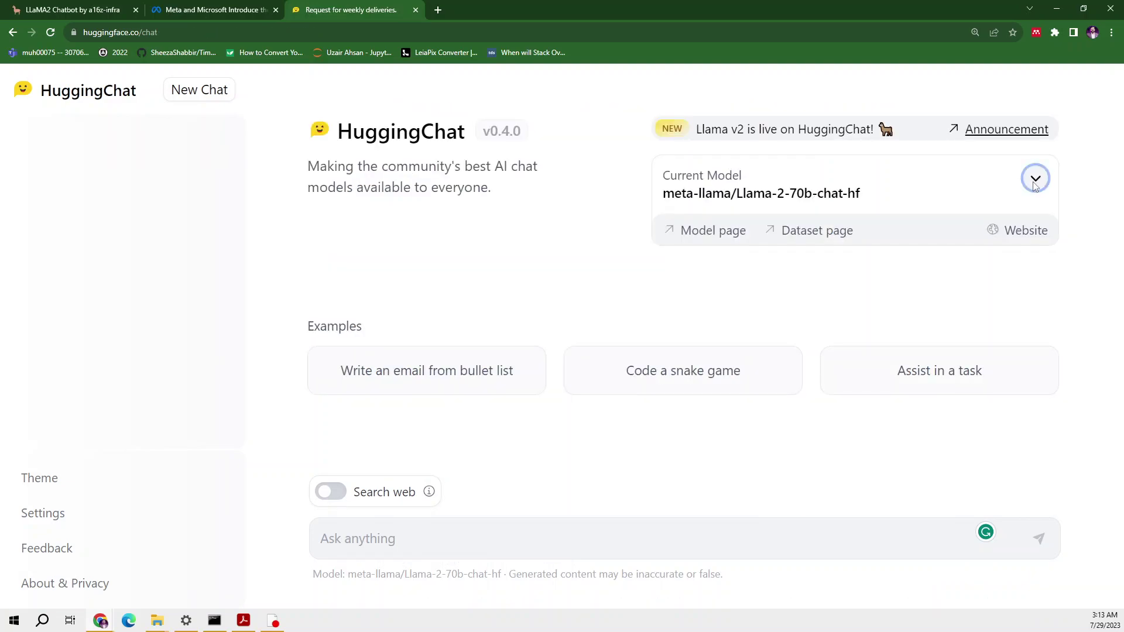
# - View HuggingChat's available chat models, then move to the llama2.ai chatbot
pyautogui.click(1035, 180)
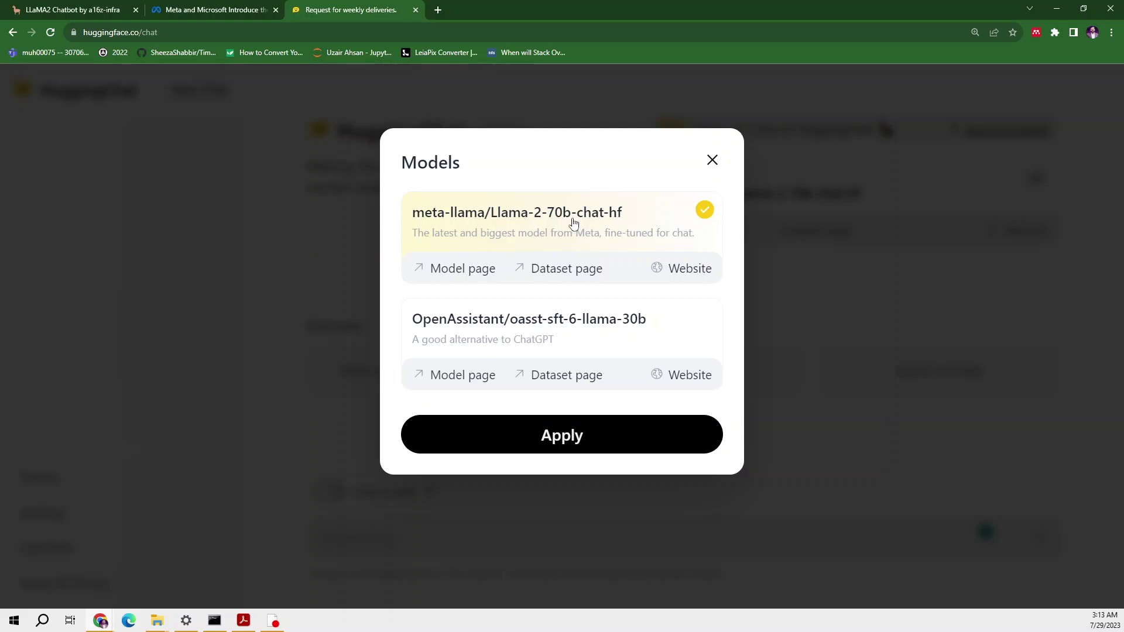
pyautogui.hotkey('ctrl', 'Tab')
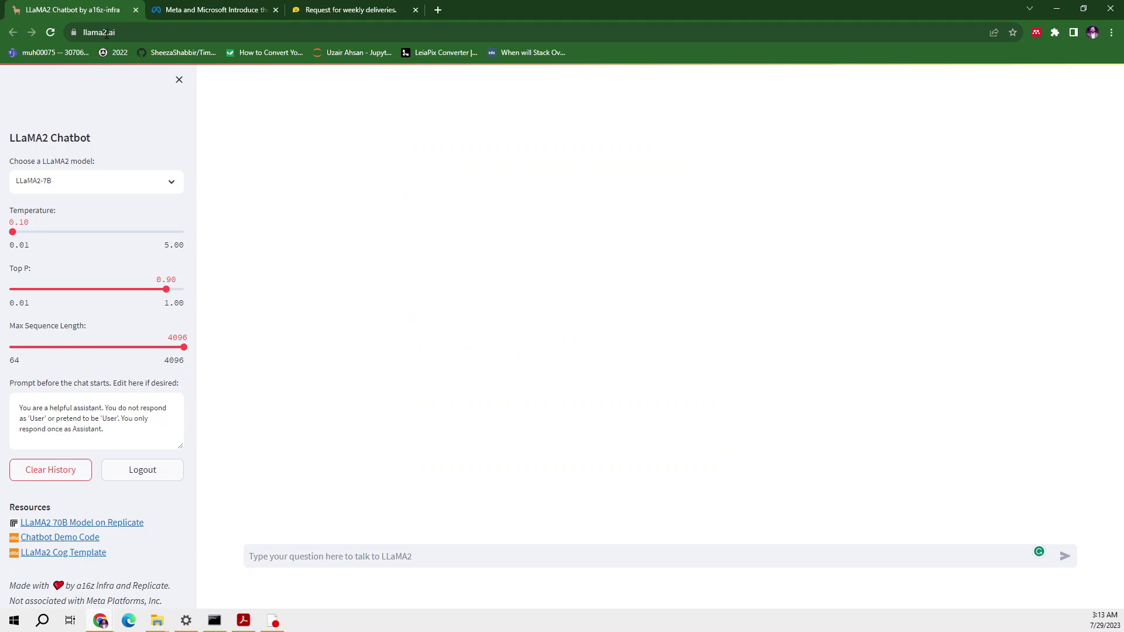
# - Check llama2.ai's model sizes (70B, 13B, 7B), then return to HuggingChat's Models list
pyautogui.click(106, 182)
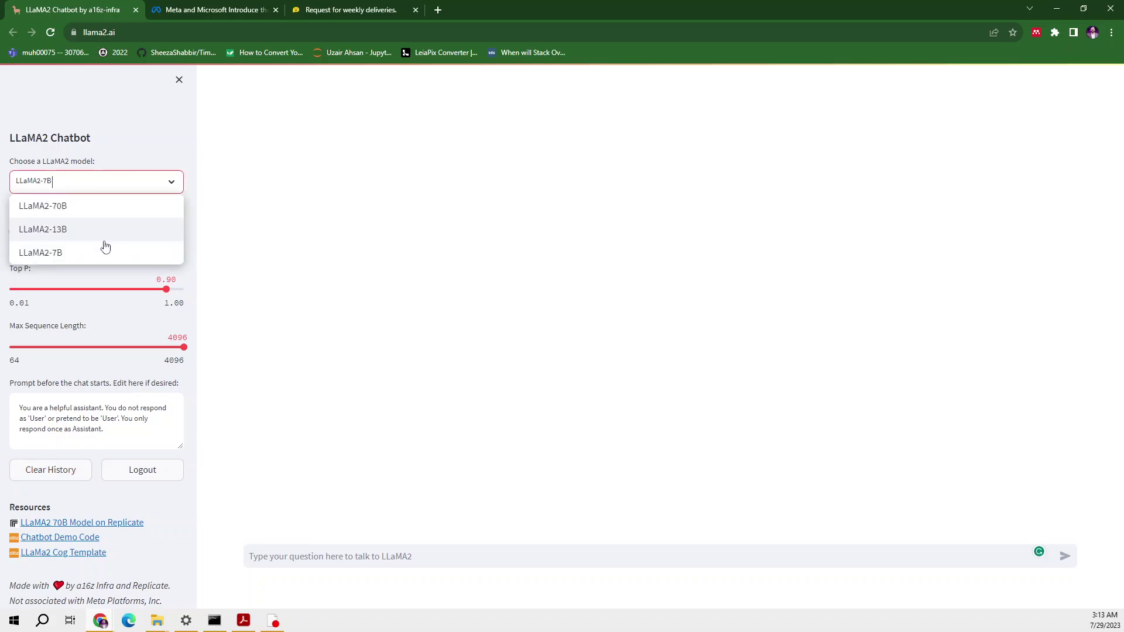
pyautogui.hotkey('ctrl', '3')
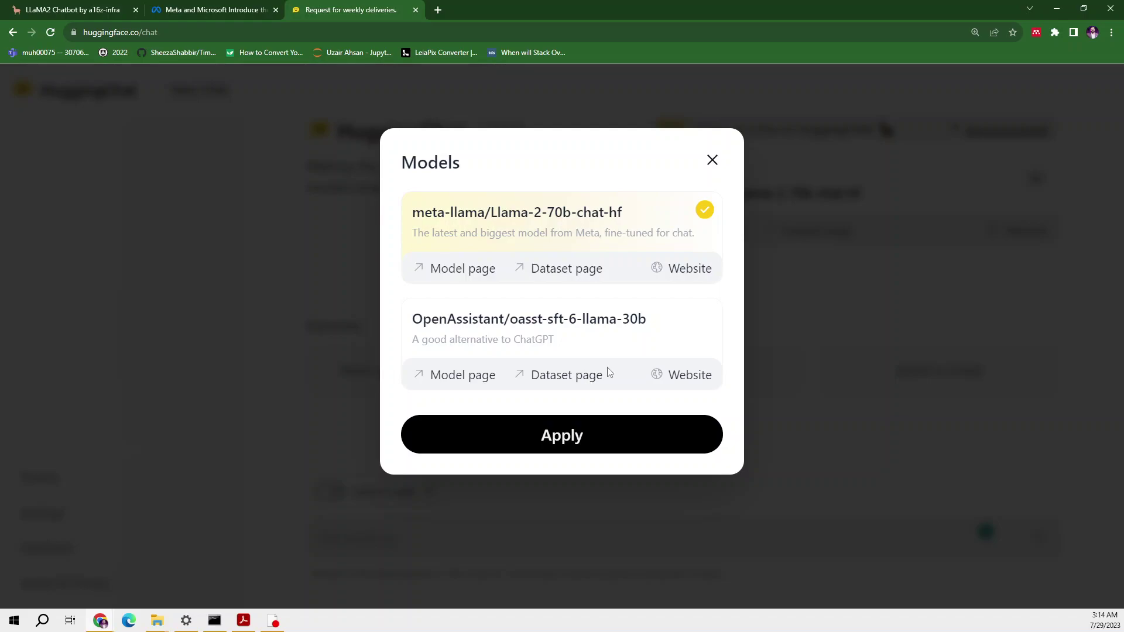
# - Close the Models dialog keeping Llama-2-70b-chat-hf, and place the cursor in the Ask anything box
pyautogui.click(816, 261)
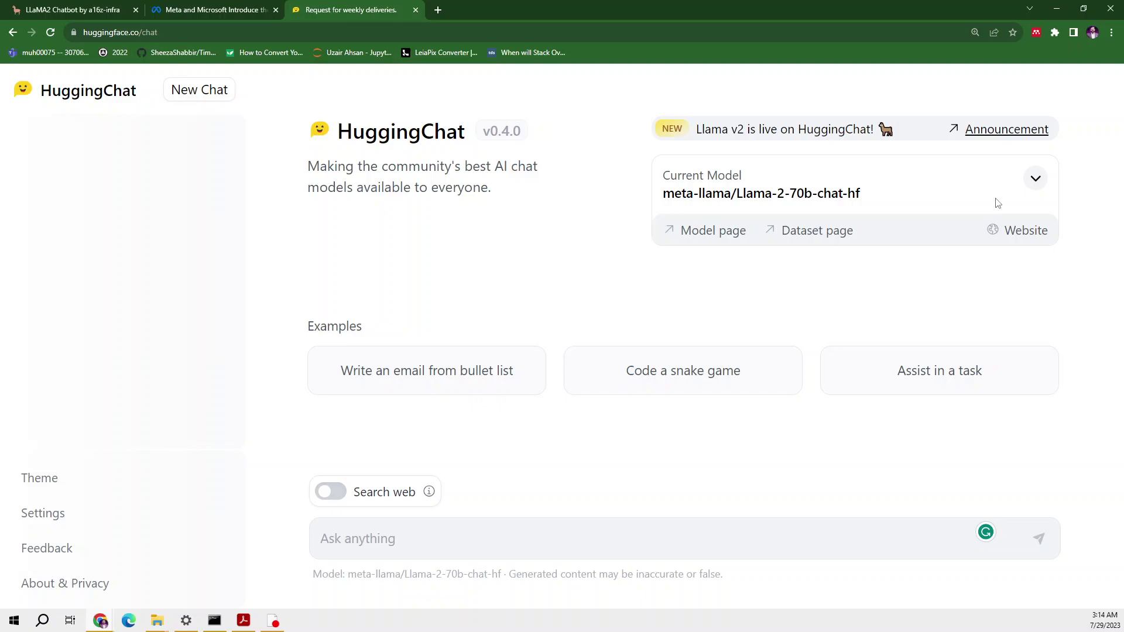
pyautogui.click(434, 533)
# - Send the prompt 'Okay, Let me help in writing a research proposal on the LLM'
pyautogui.write('Okay')
pyautogui.write(', Let me help in writing a research pro')
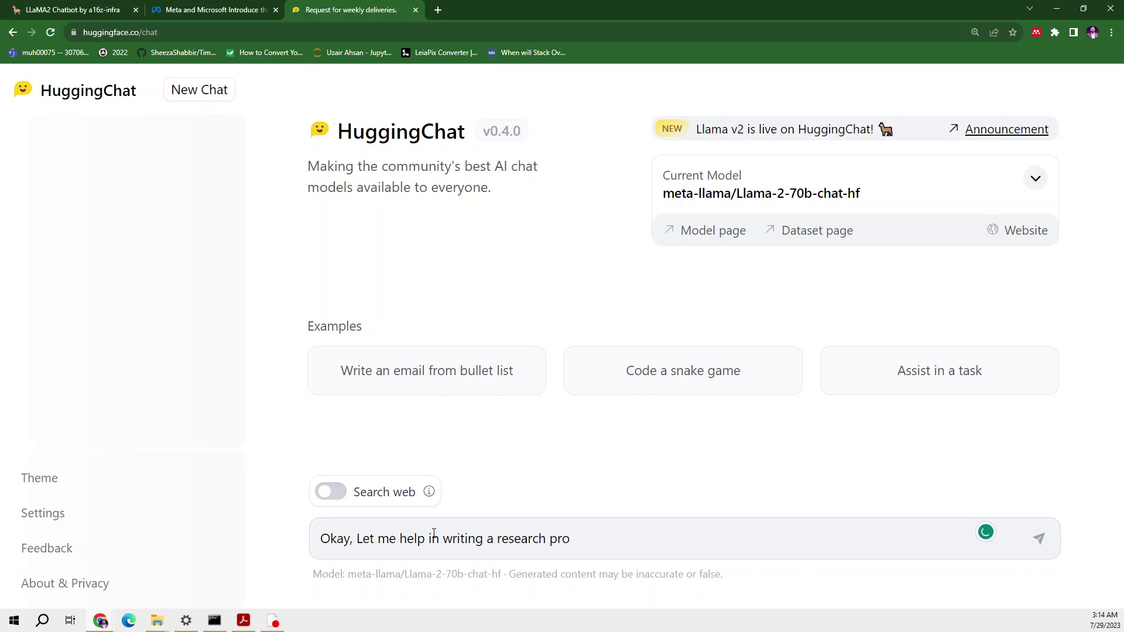
pyautogui.write('posal on the LLM')
pyautogui.press('Return')
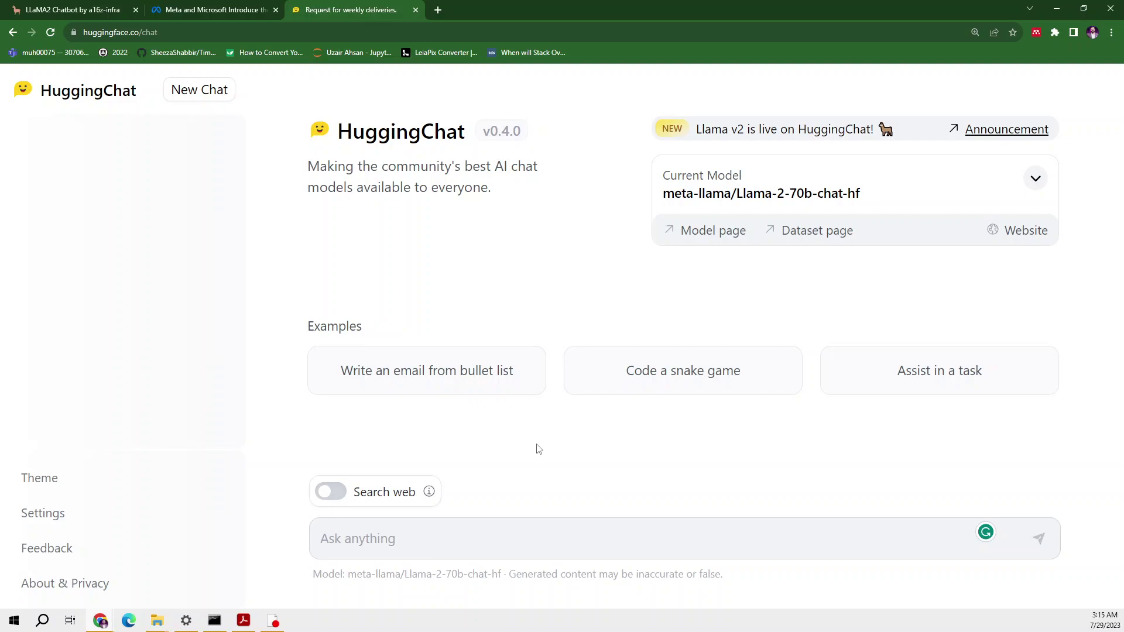
# - Send 'Write a resear' so Llama 2 drafts a full research proposal
pyautogui.write('Write a resear')
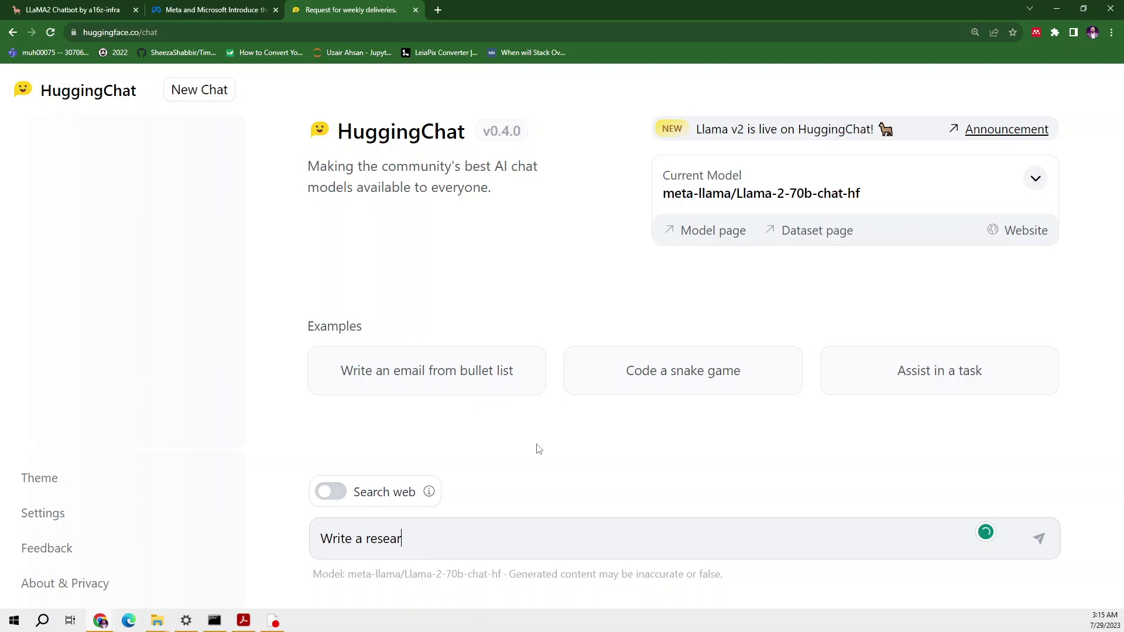
pyautogui.press('Return')
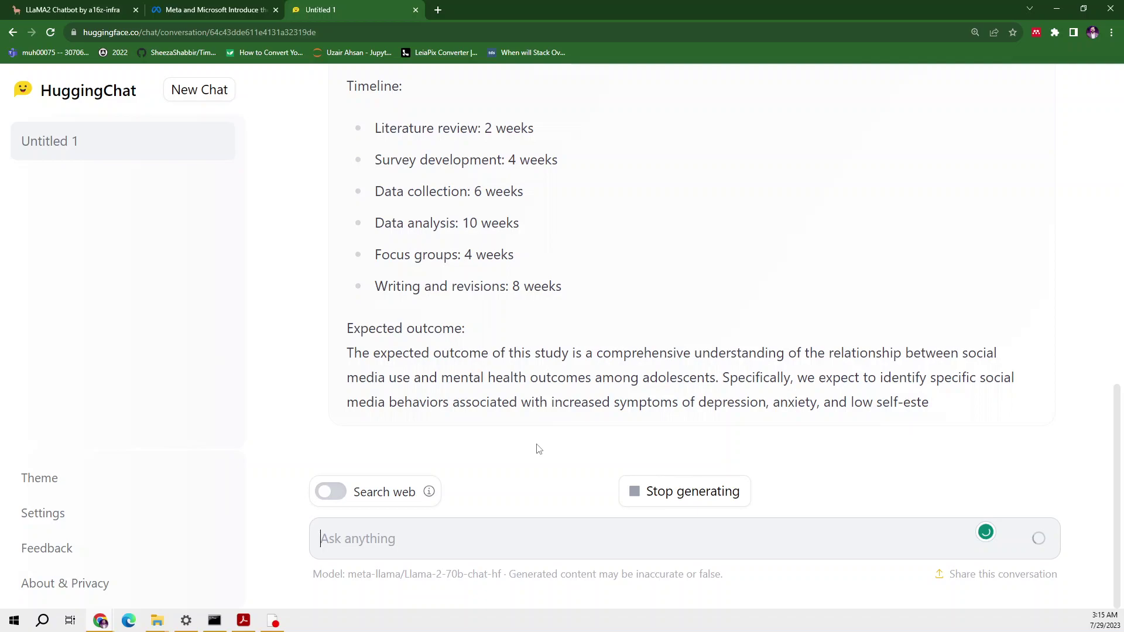
# - Highlight the phrase 'mixed-methods approach' in the proposal's Methodology section
pyautogui.scroll(6, 1112, 242)
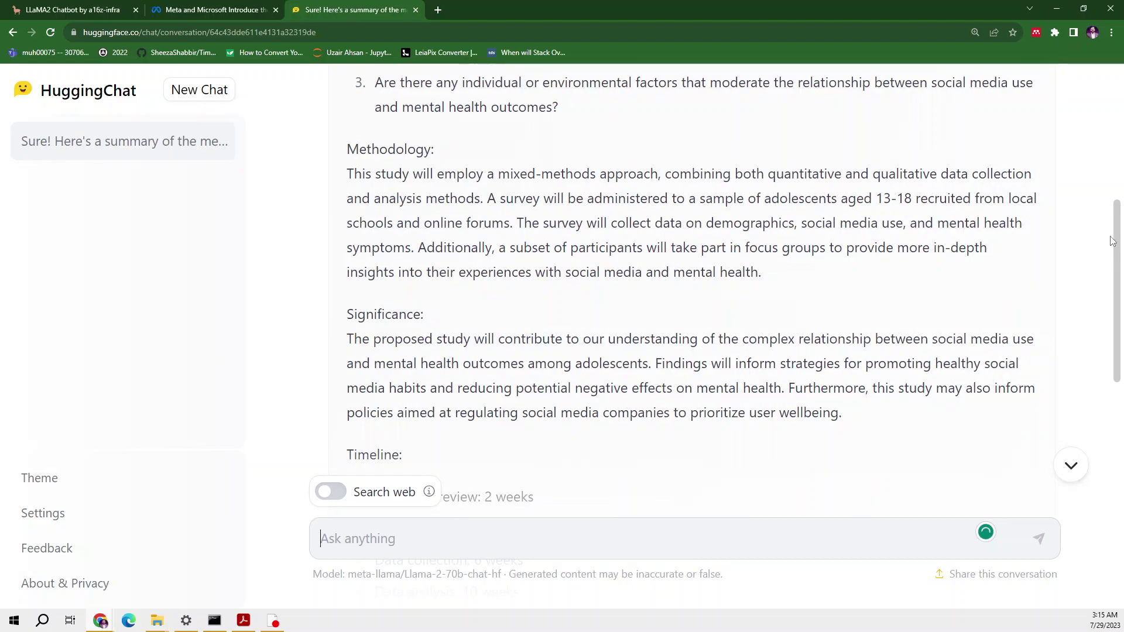
pyautogui.scroll(5, 1112, 241)
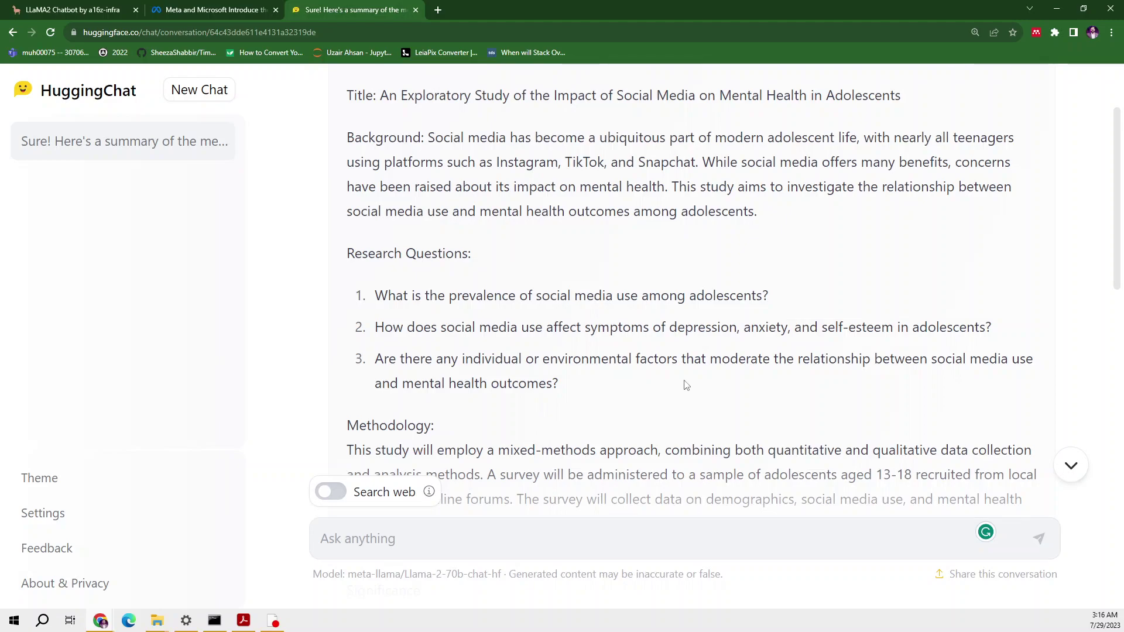
pyautogui.scroll(-3, 686, 385)
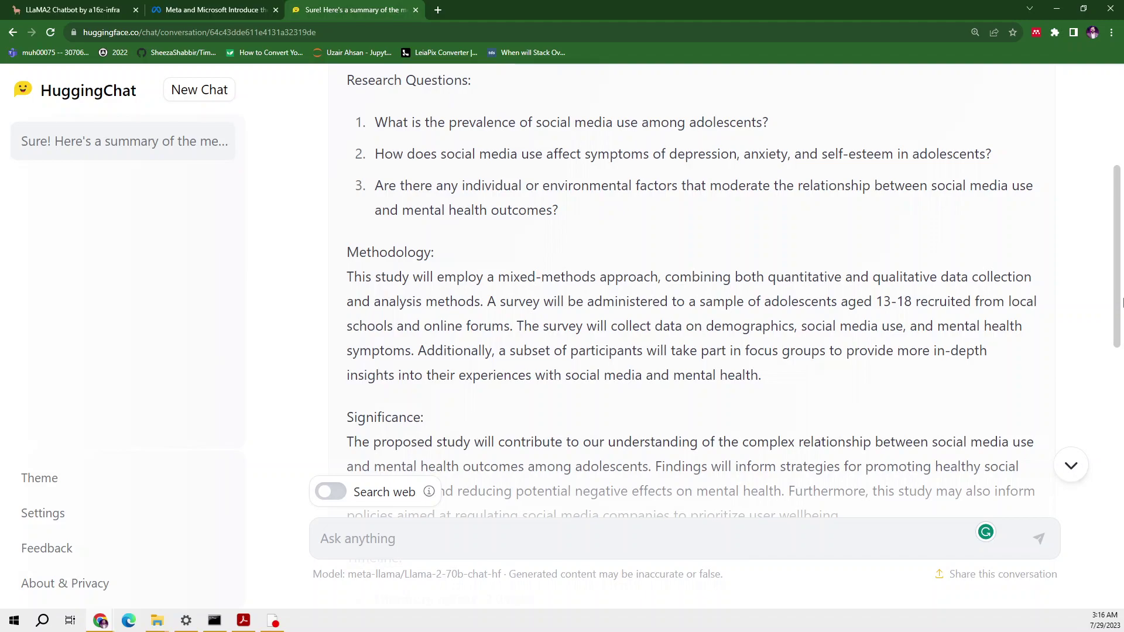
pyautogui.moveTo(498, 277); pyautogui.dragTo(622, 274)
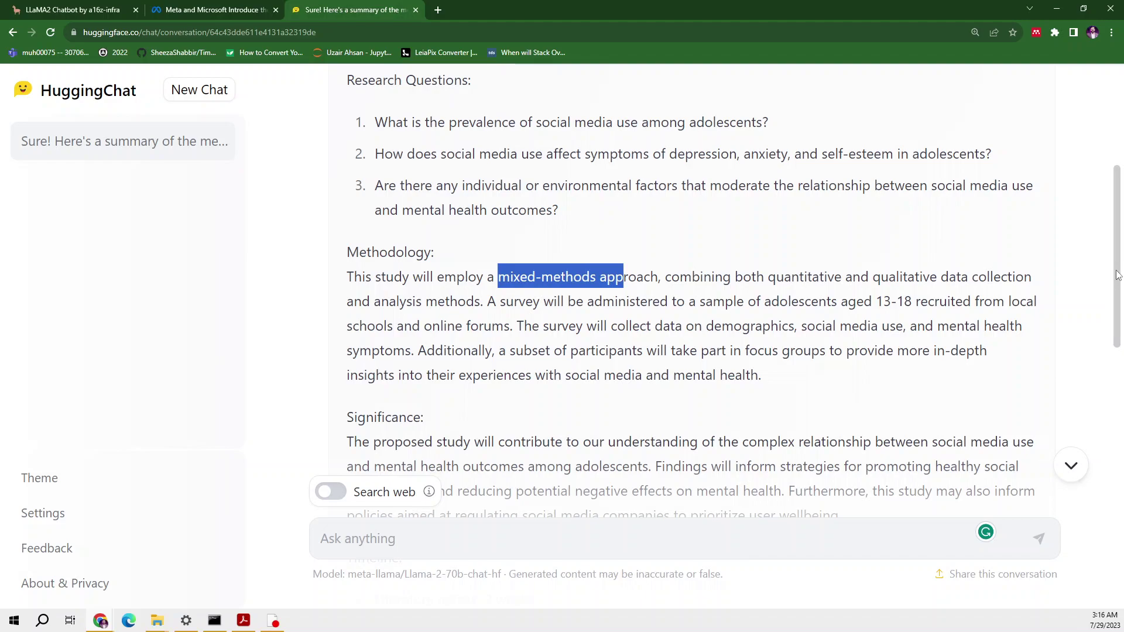
# - Scroll to the end of the proposal, past the $50,000 budget and conclusion
pyautogui.scroll(-2, 1118, 275)
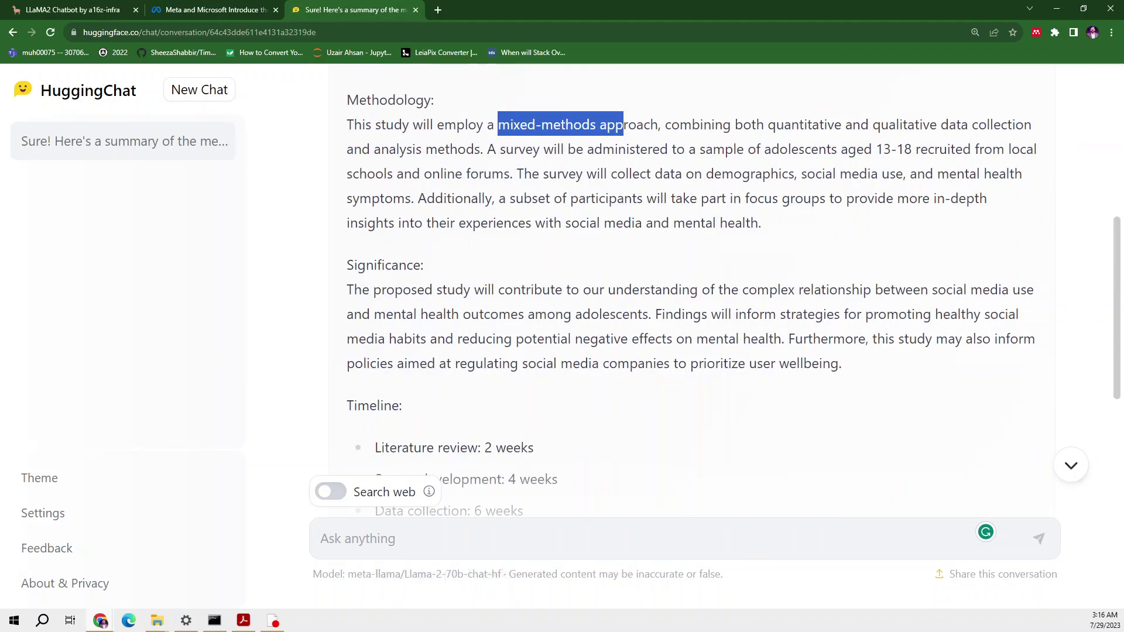
pyautogui.scroll(-6, 691, 293)
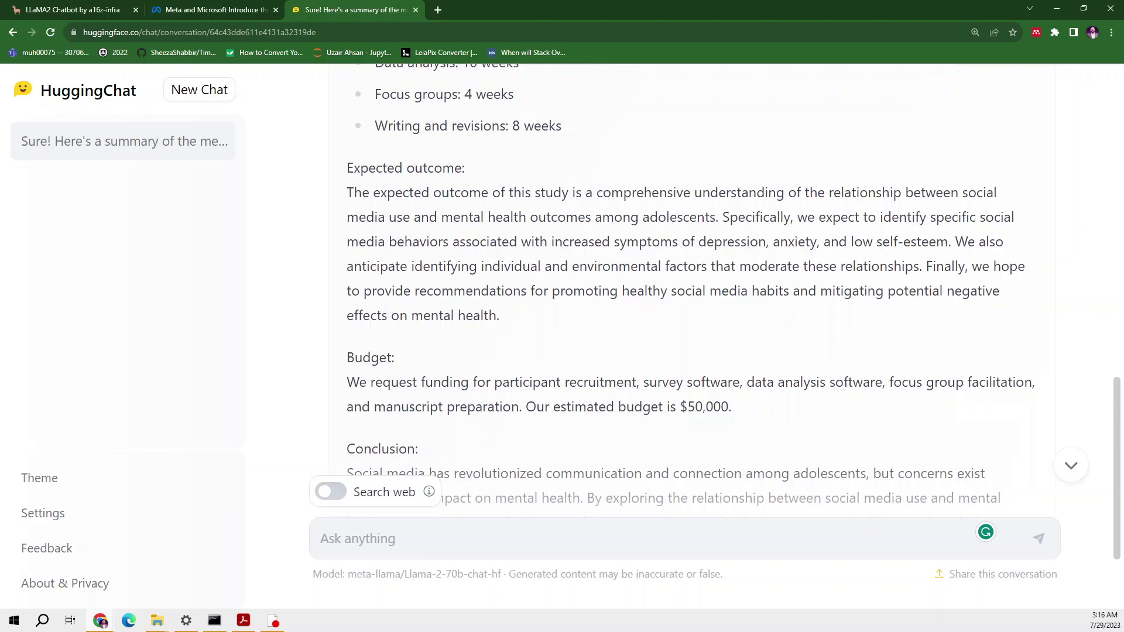
pyautogui.scroll(-2, 775, 457)
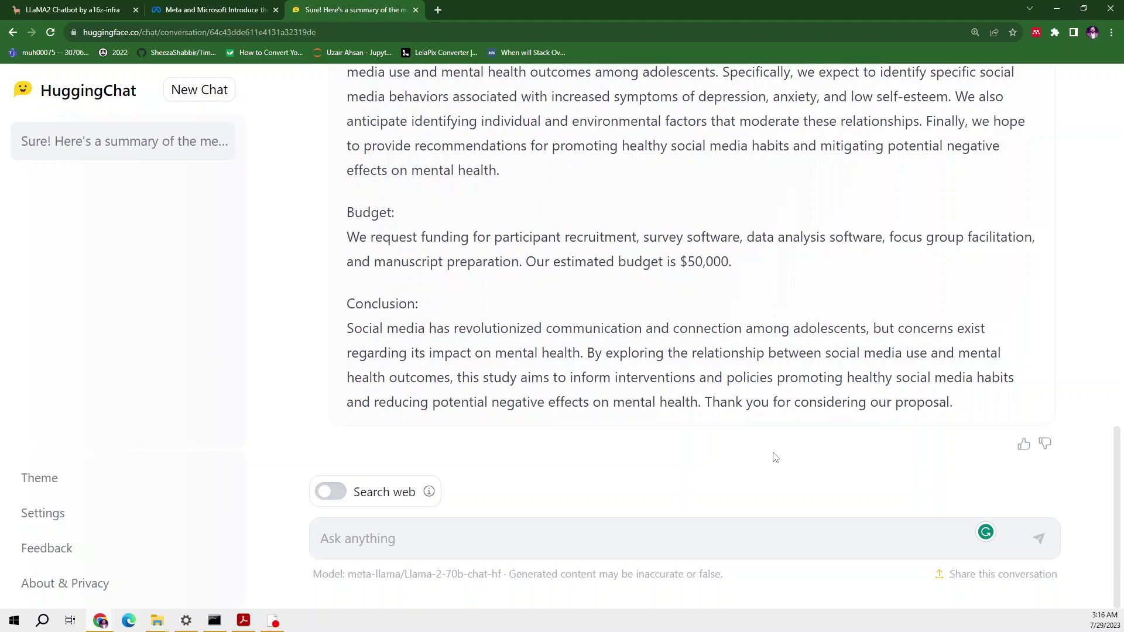
# - Highlight the proposal's 'Budget:' heading line
pyautogui.scroll(1, 1111, 474)
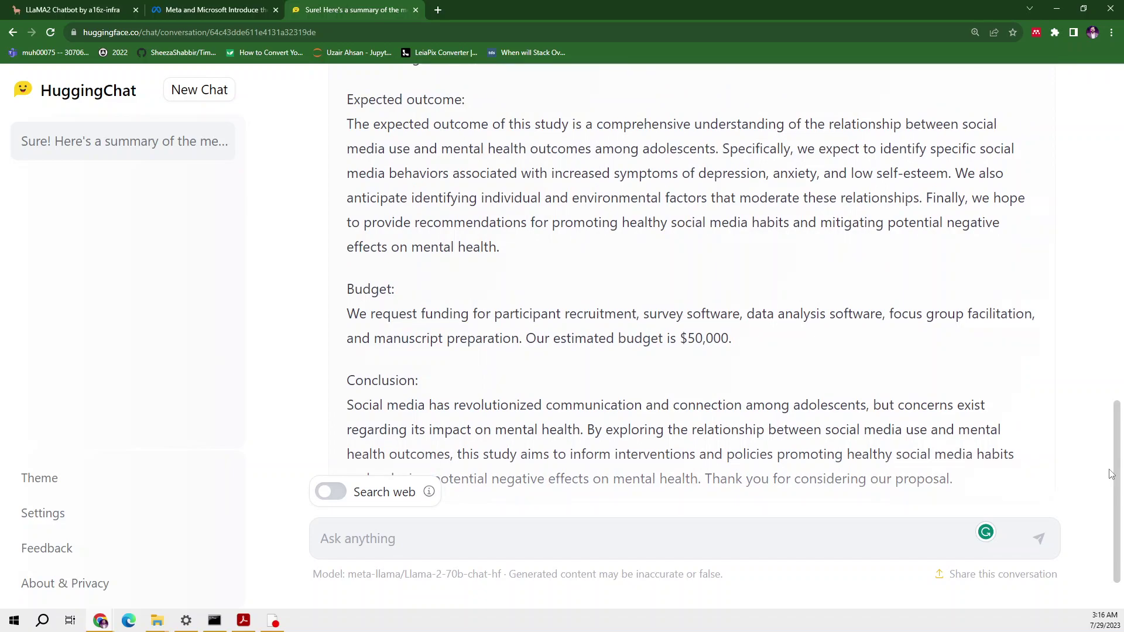
pyautogui.scroll(1, 1111, 473)
pyautogui.tripleClick(382, 352)
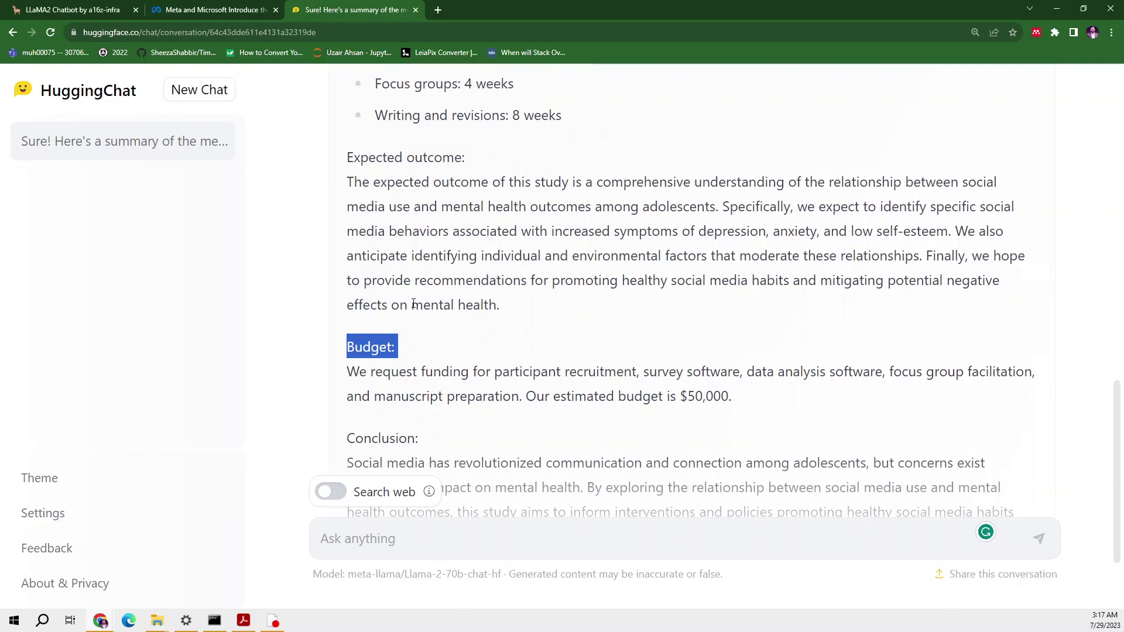
# - Return to the proposal's opening, then switch to the llama2.ai LLaMA2 Chatbot tab
pyautogui.scroll(6, 414, 304)
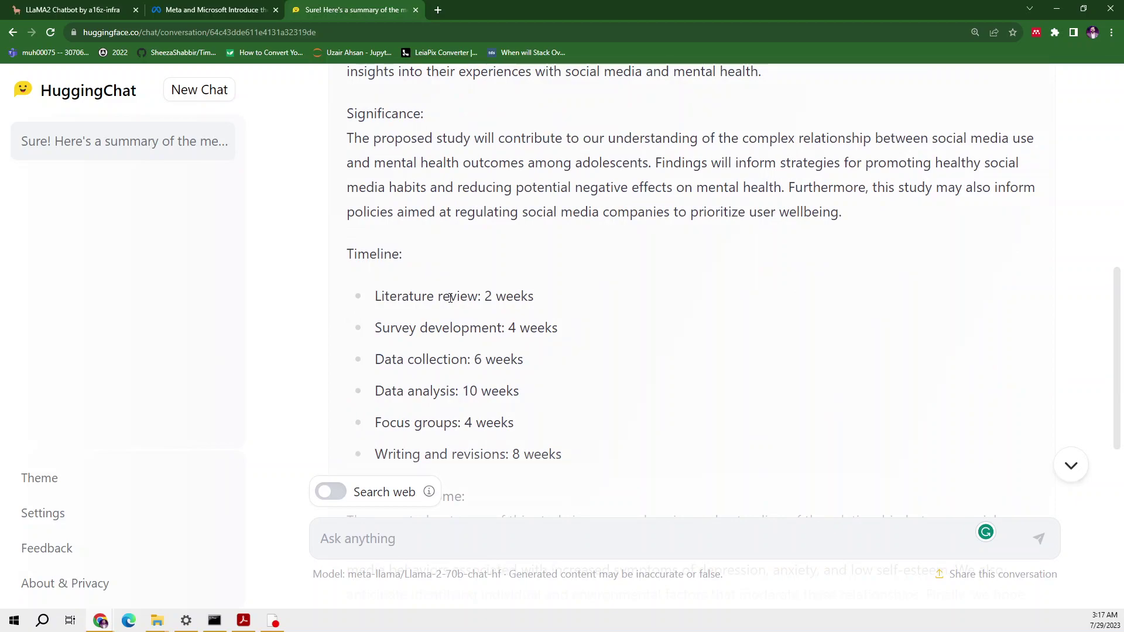
pyautogui.scroll(15, 450, 298)
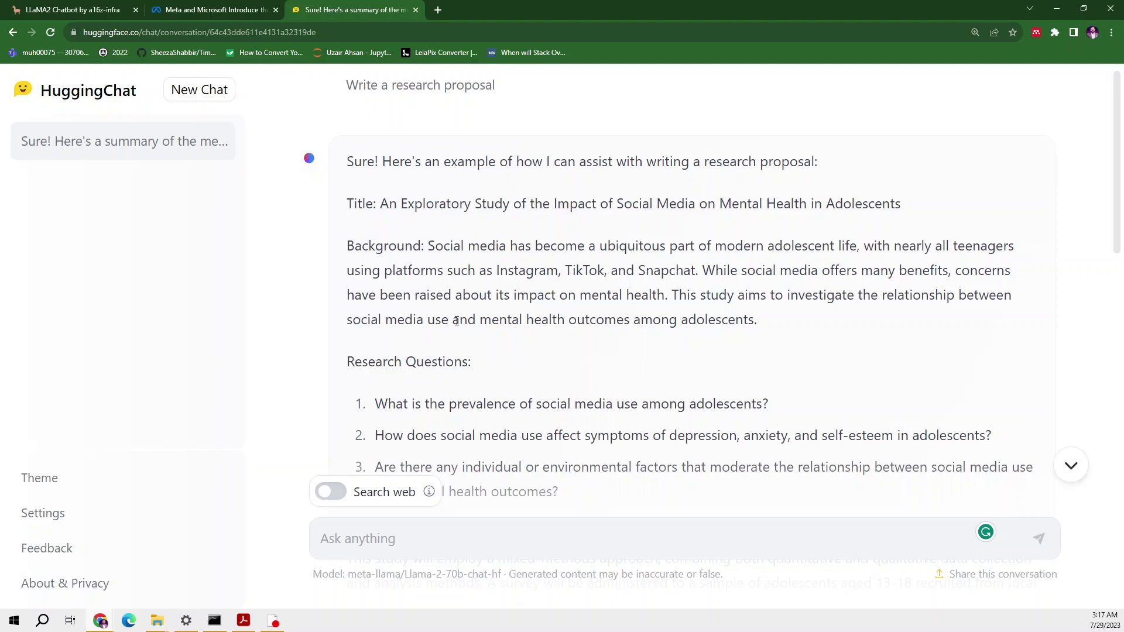
pyautogui.click(54, 9)
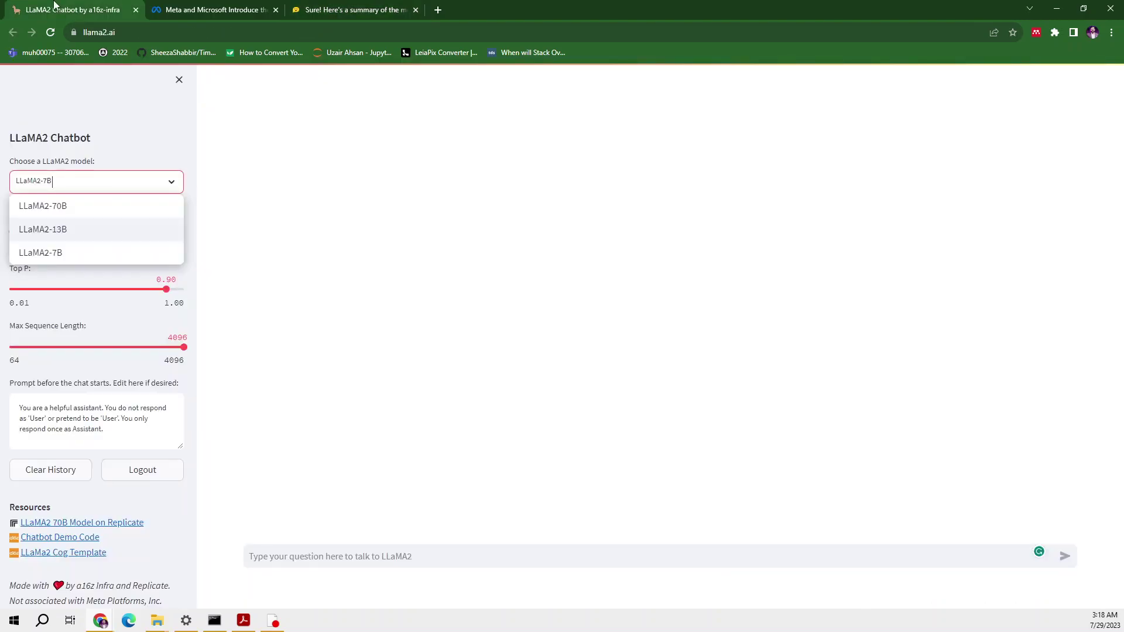